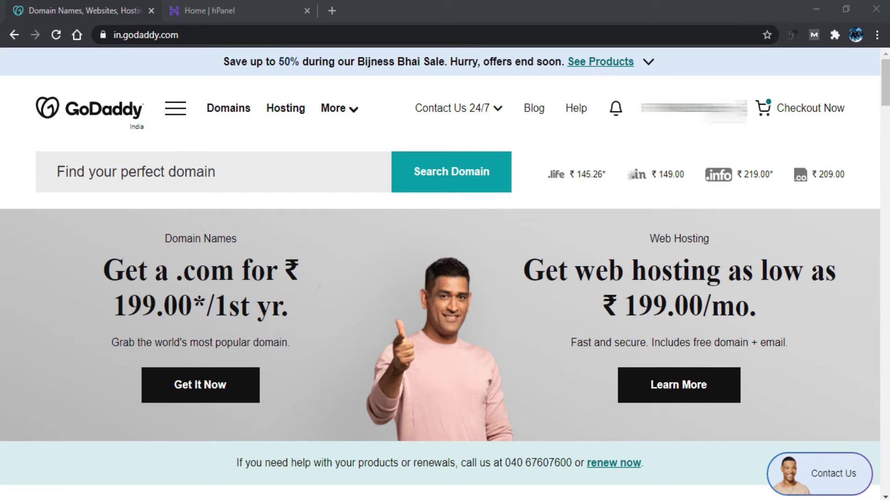
Step: Open the account's My Products page and find the registered domain under All Products and Services
click(694, 111)
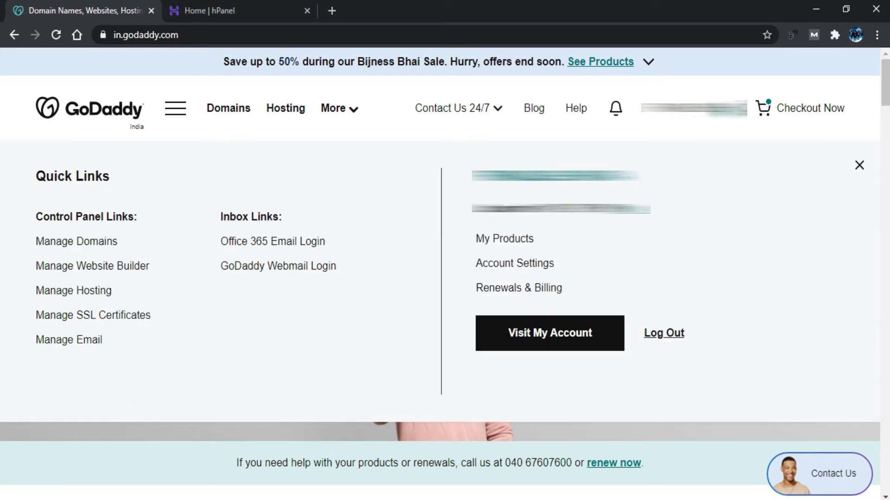
click(515, 245)
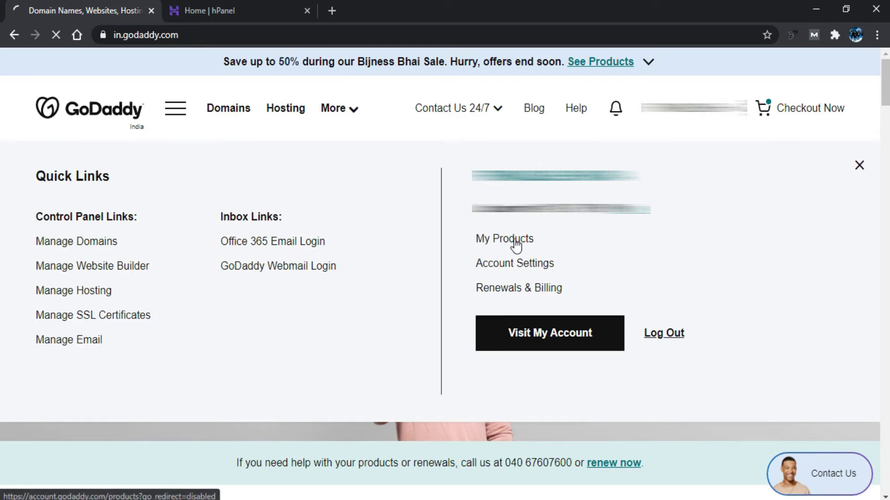
scroll(516, 253, down, 10)
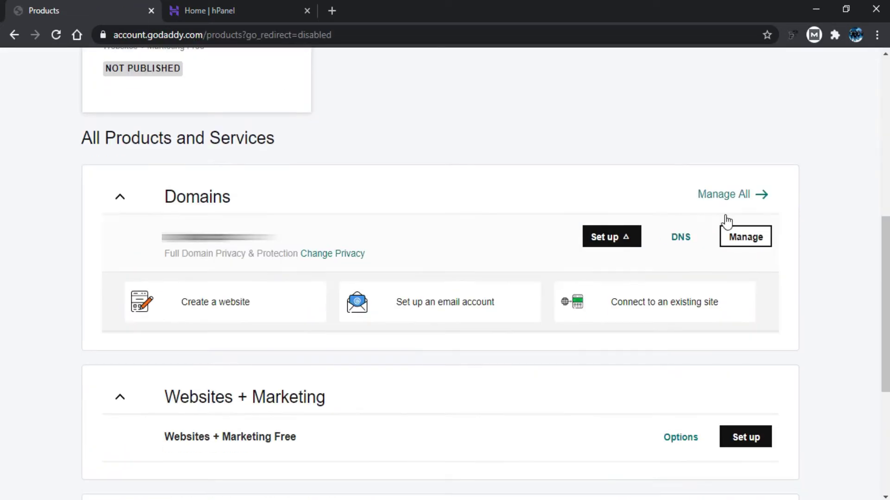
scroll(760, 348, down, 5)
scroll(836, 276, up, 10)
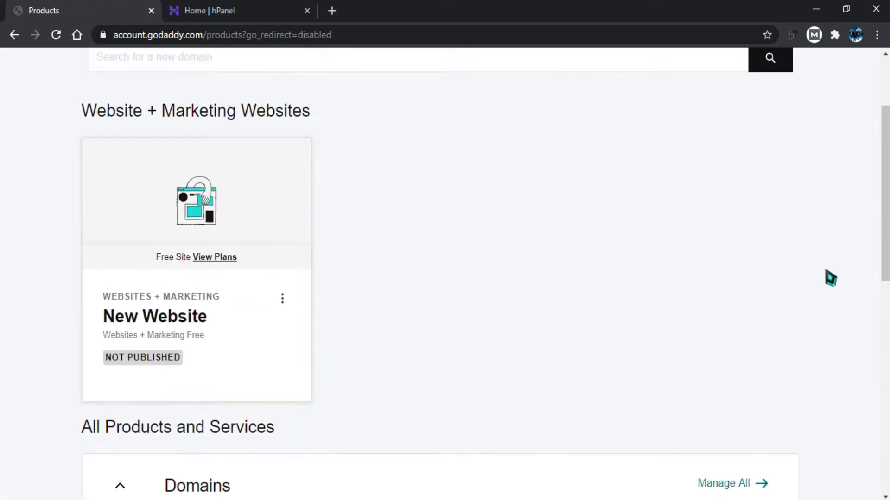
scroll(830, 278, down, 6)
scroll(700, 296, up, 6)
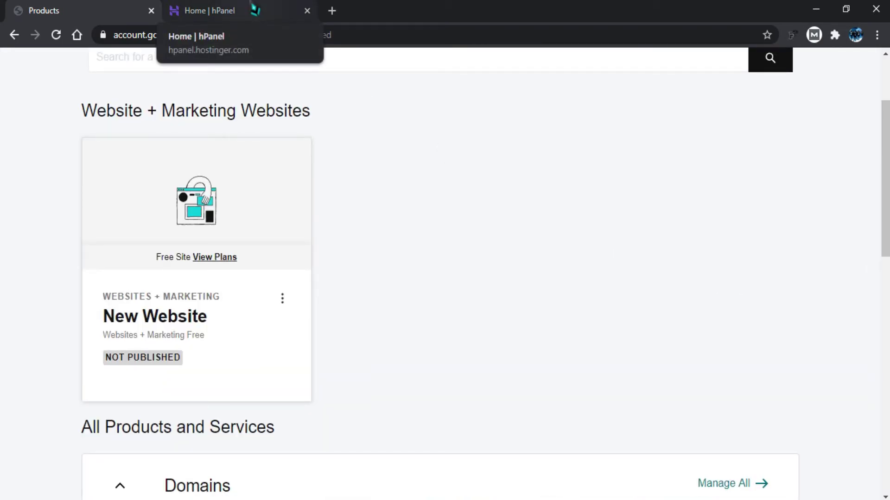
Step: Switch to Hostinger hPanel and open the account details of the first hosted website, locating its two nameservers
click(254, 10)
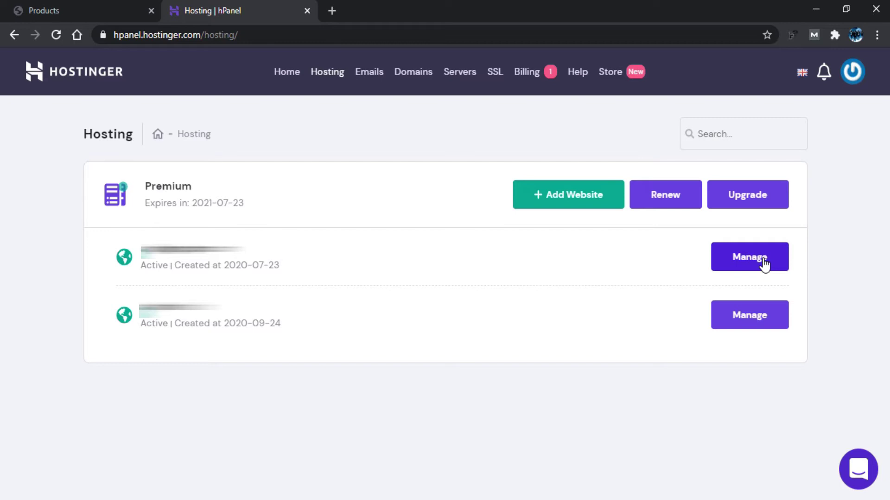
click(763, 263)
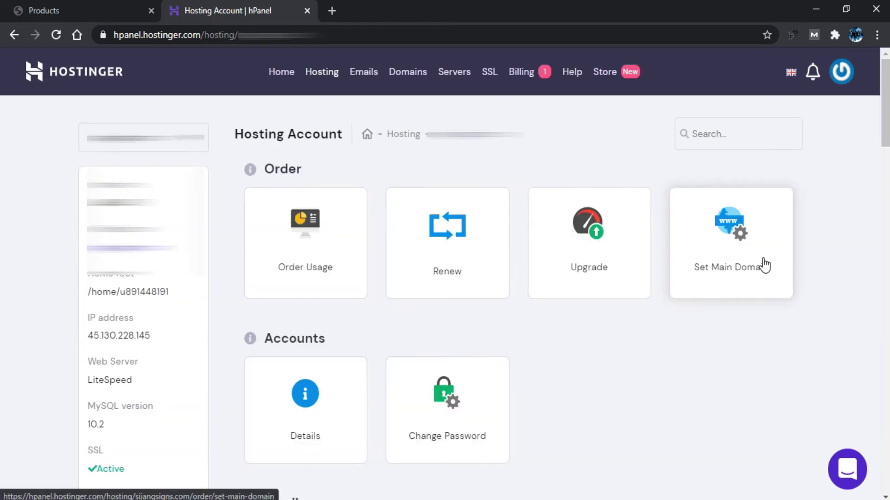
scroll(764, 265, down, 3)
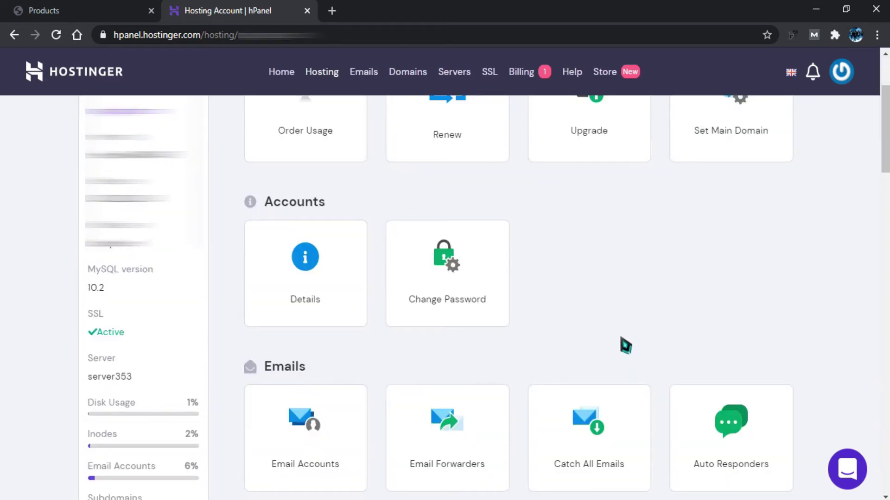
click(295, 274)
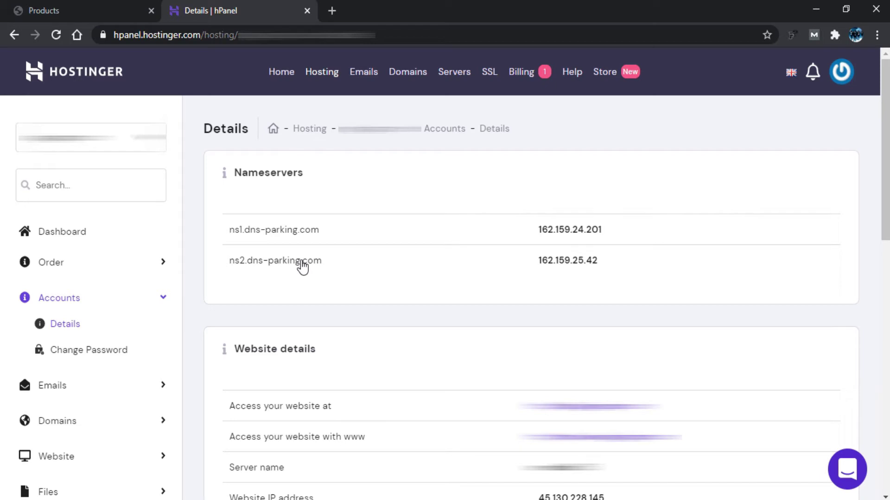
drag(319, 230, 230, 232)
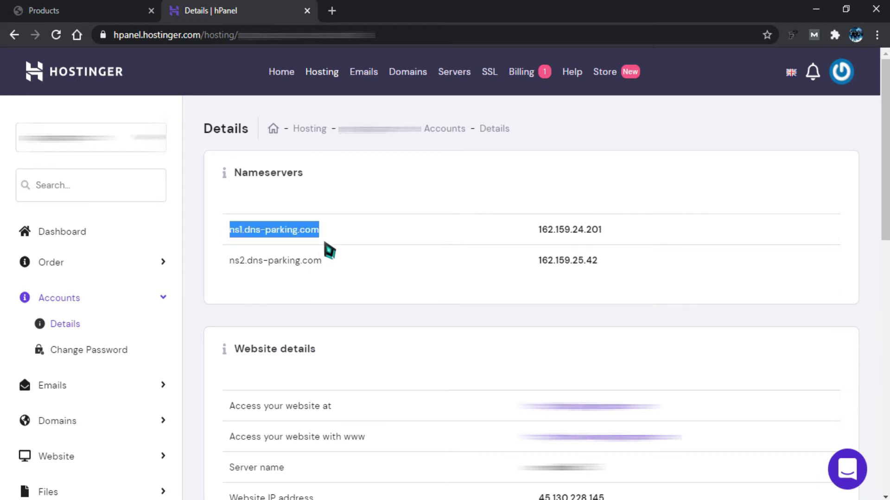
drag(323, 261, 229, 260)
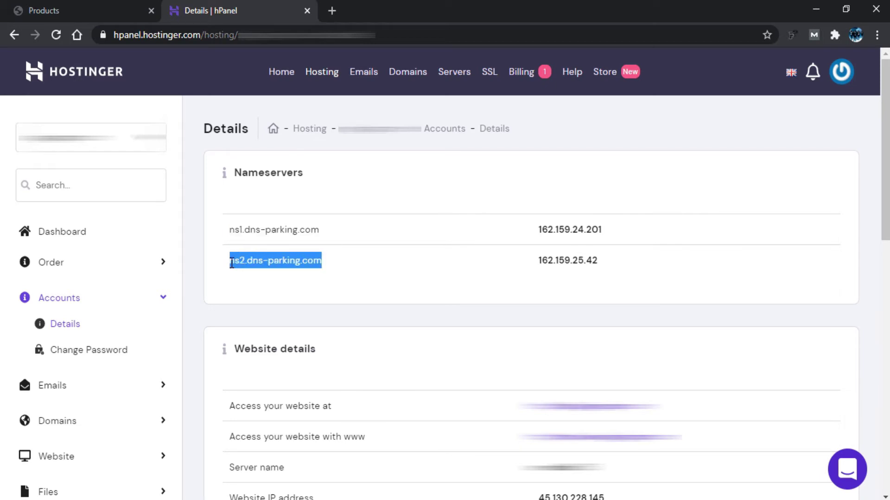
click(311, 278)
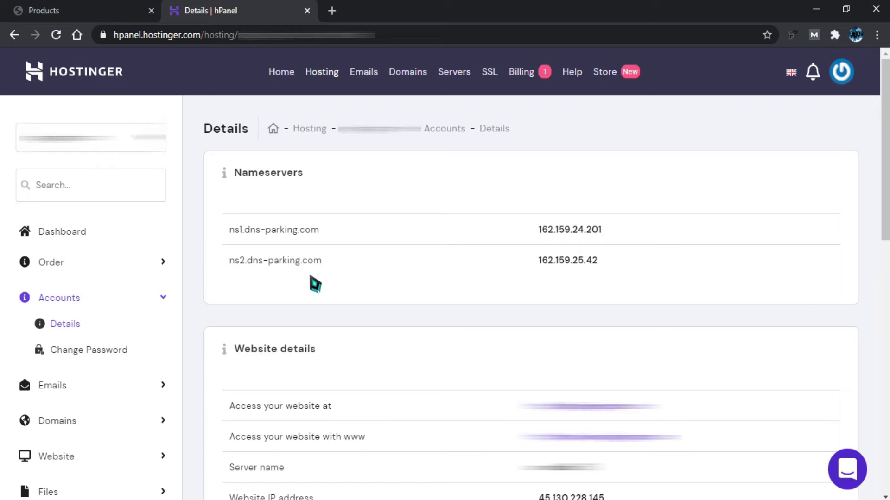
Step: Switch back to GoDaddy and open DNS management for the registered domain from its domain settings
click(99, 10)
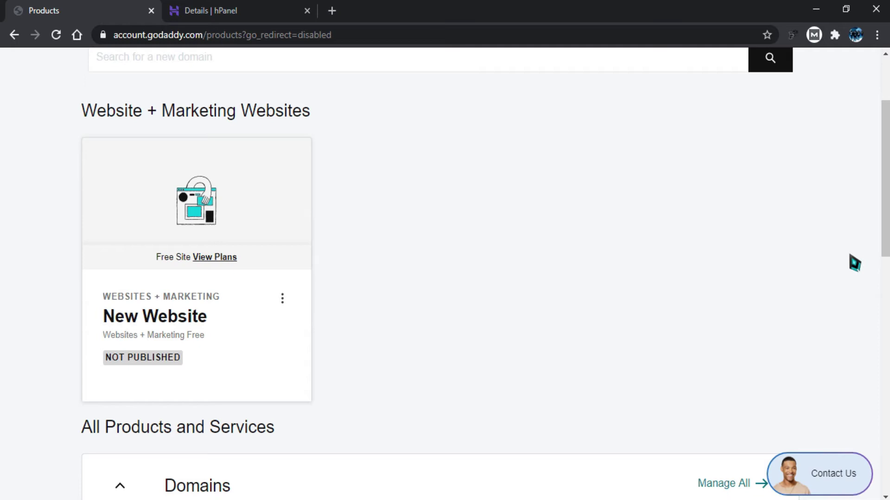
scroll(856, 261, down, 9)
scroll(854, 262, up, 3)
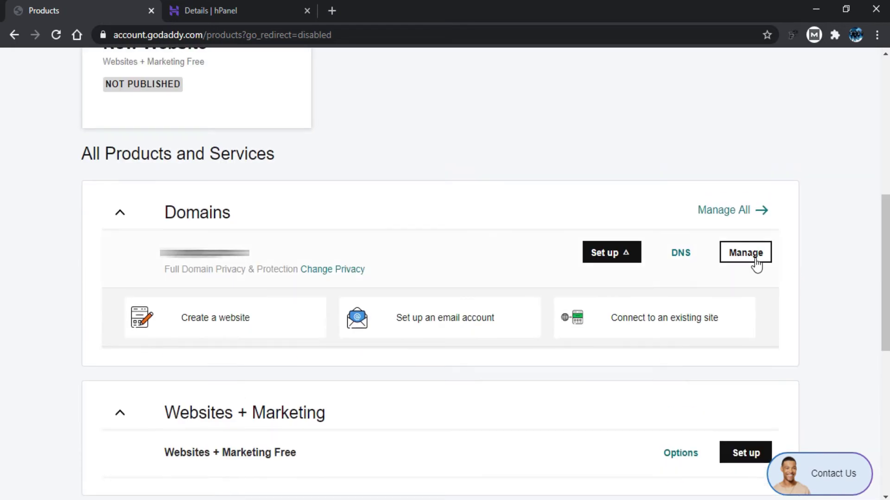
click(741, 262)
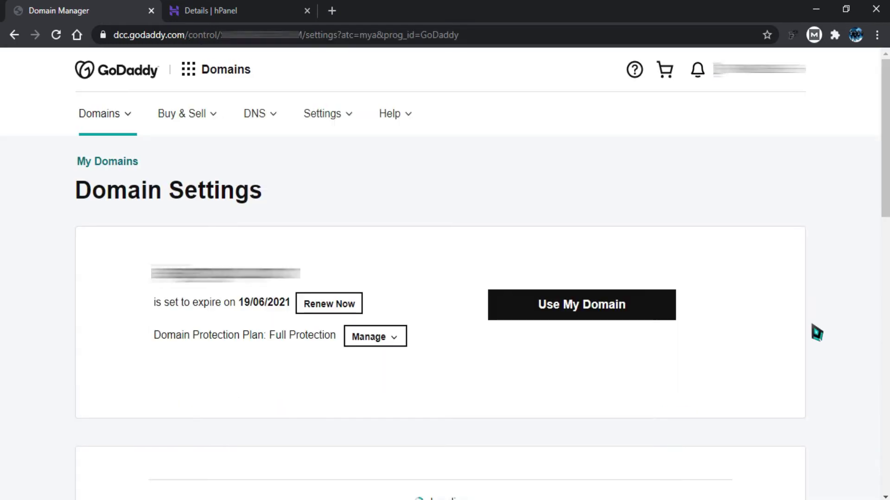
scroll(817, 333, down, 15)
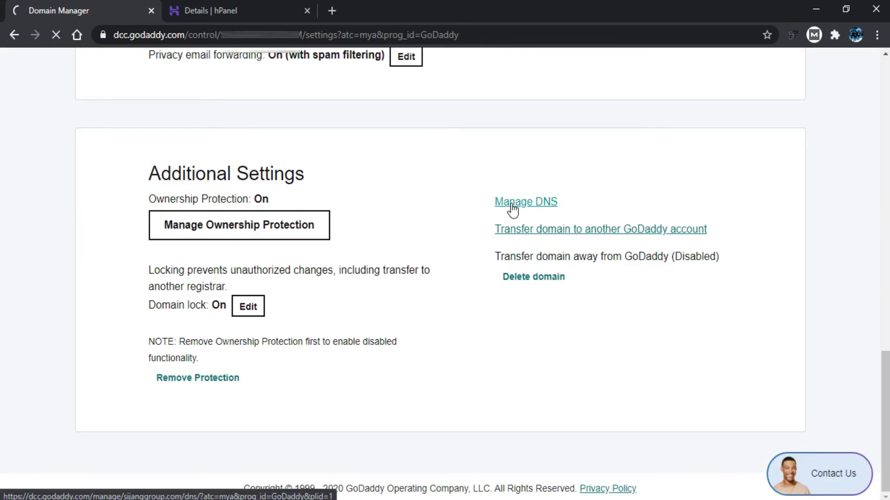
click(510, 205)
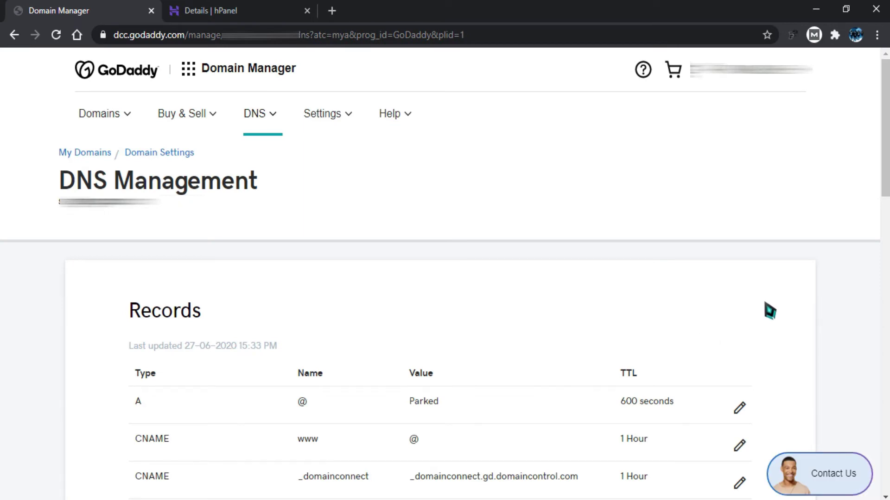
Step: Start changing the domain's default nameservers and choose to enter custom nameservers
scroll(767, 310, down, 8)
scroll(774, 309, down, 6)
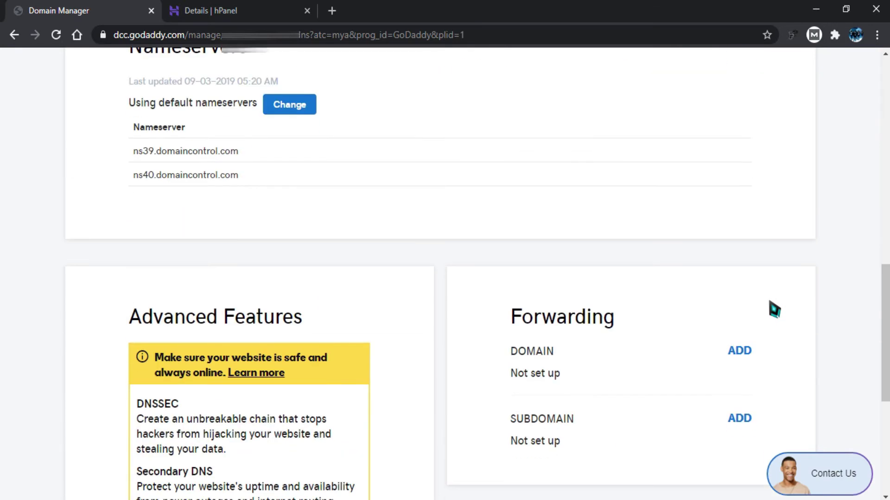
scroll(774, 310, up, 3)
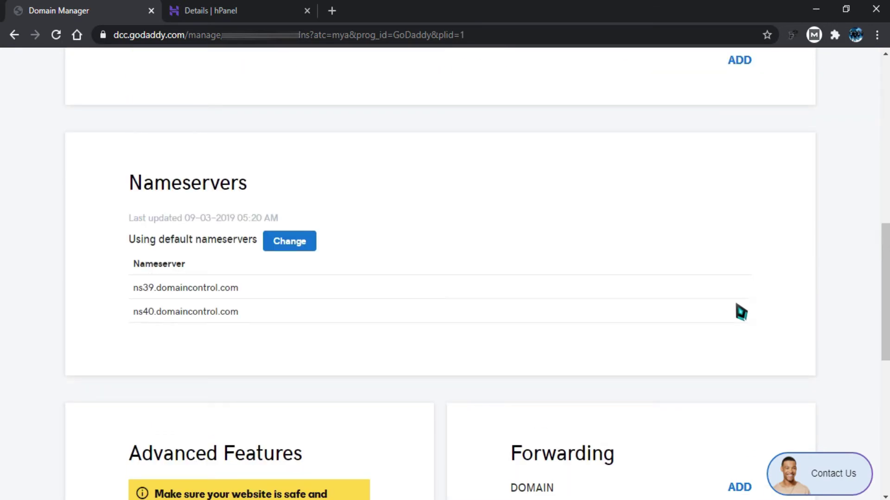
click(294, 249)
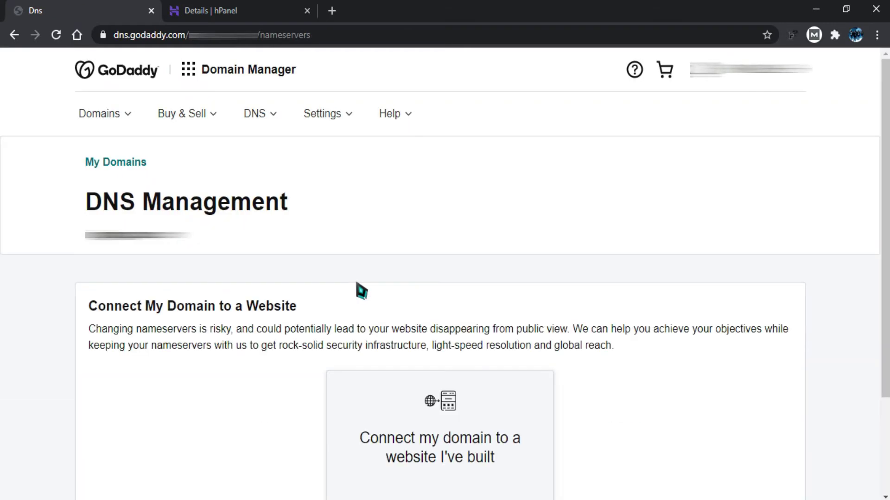
scroll(597, 297, down, 3)
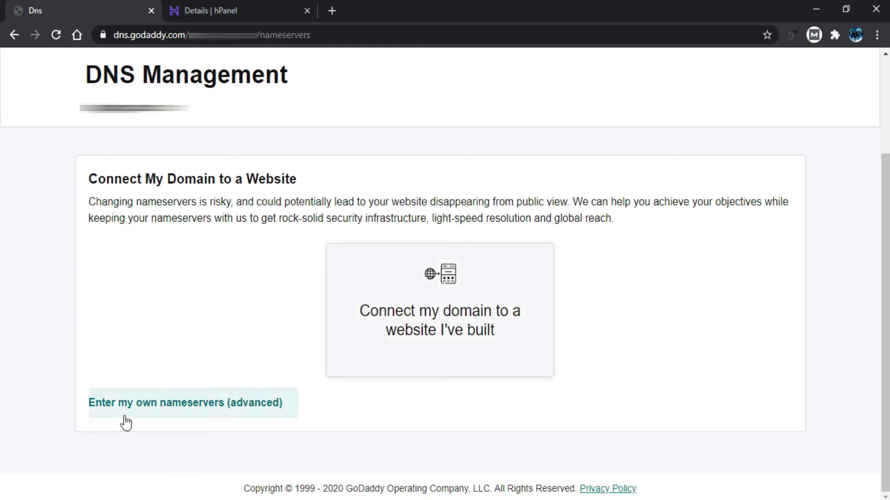
click(187, 405)
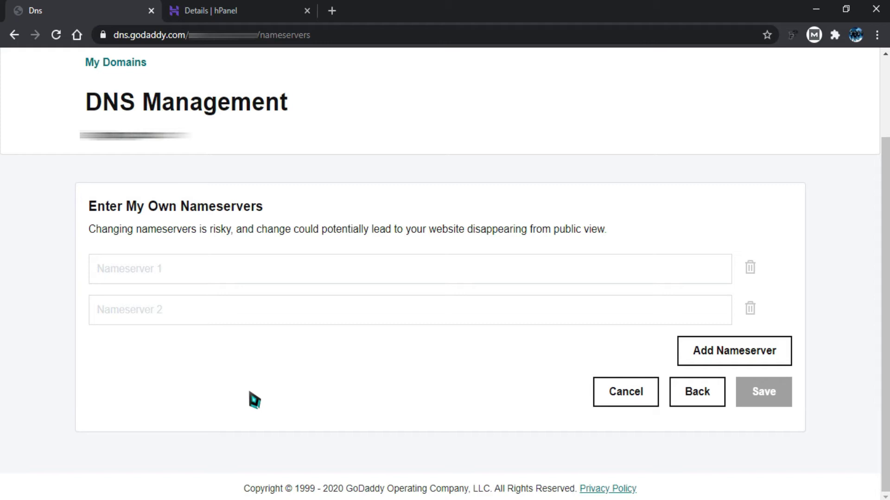
Step: Copy ns1.dns-parking.com from the Hostinger details page into GoDaddy as Nameserver 1
click(245, 10)
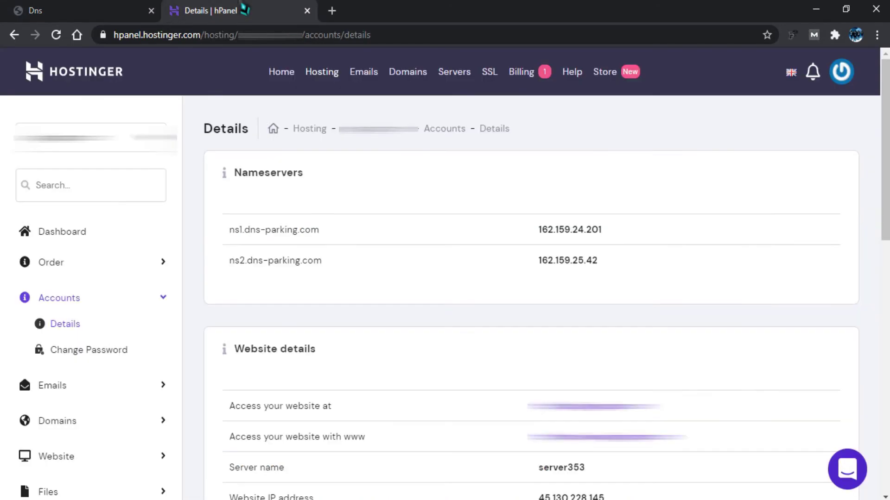
drag(317, 230, 228, 227)
key(ctrl+c)
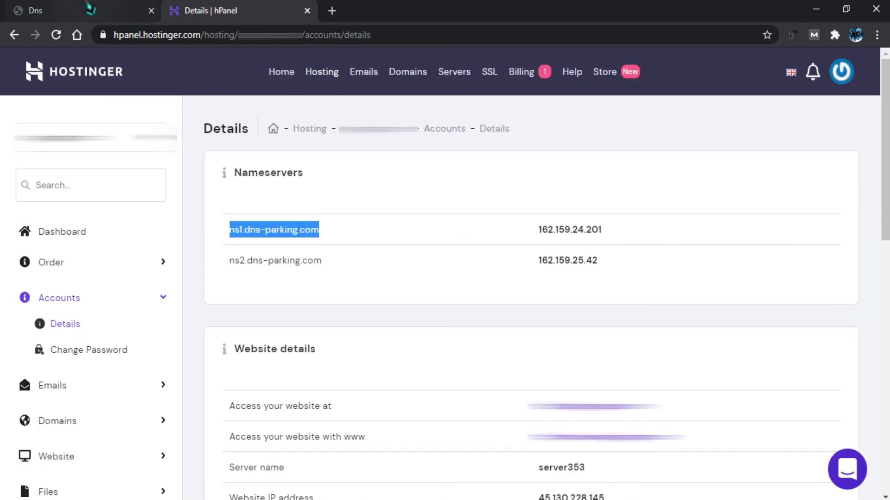
key(ctrl+shift+Tab)
click(201, 270)
key(ctrl+v)
Step: Copy ns2.dns-parking.com from the Hostinger details page into GoDaddy as Nameserver 2
click(241, 10)
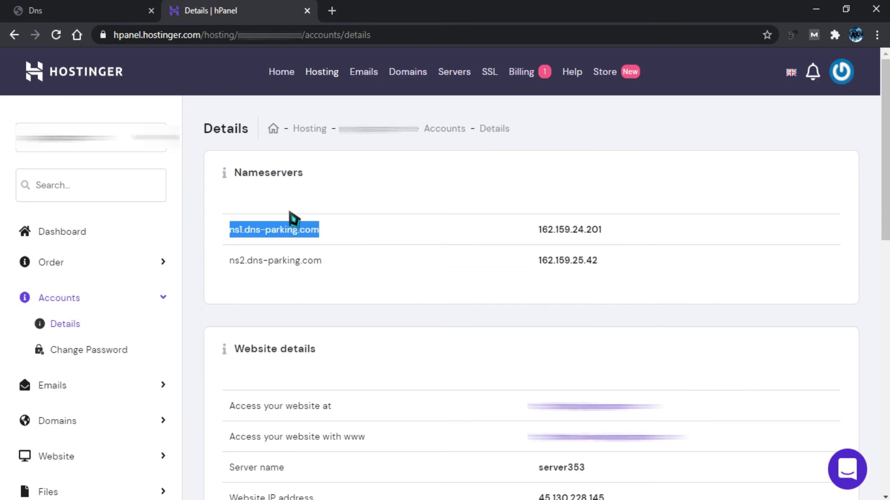
drag(320, 259, 227, 261)
key(ctrl+c)
key(ctrl+shift+Tab)
click(203, 310)
key(ctrl+v)
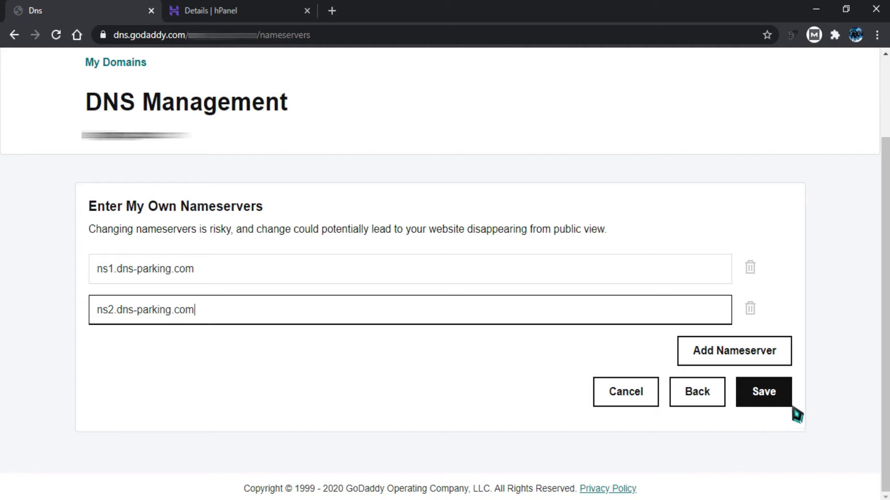
Step: Save the custom nameservers, consenting to the nameserver update for the selected domain
click(787, 402)
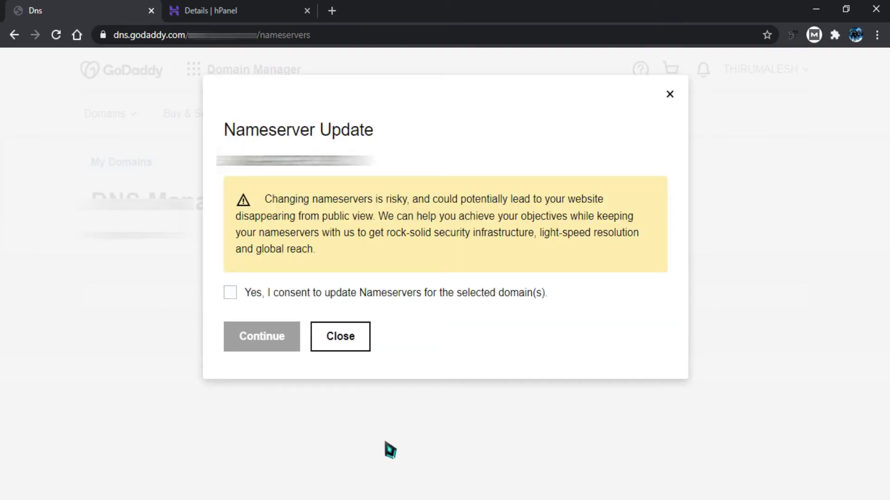
click(231, 294)
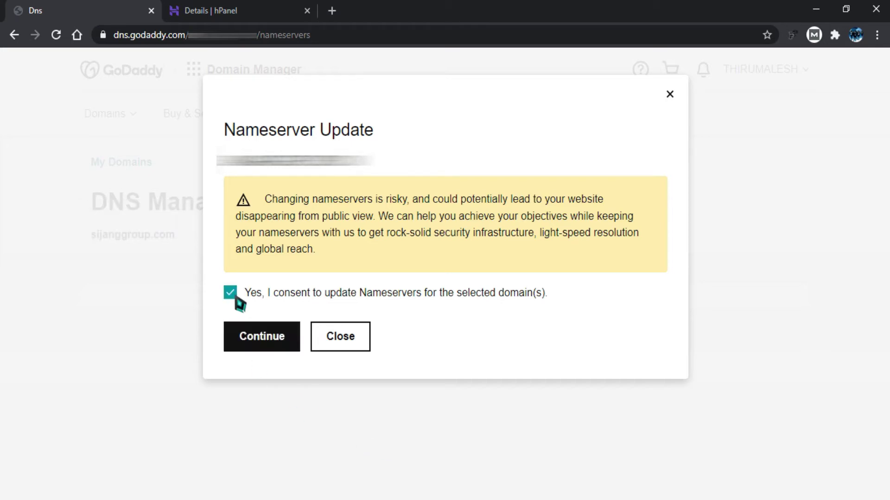
click(251, 344)
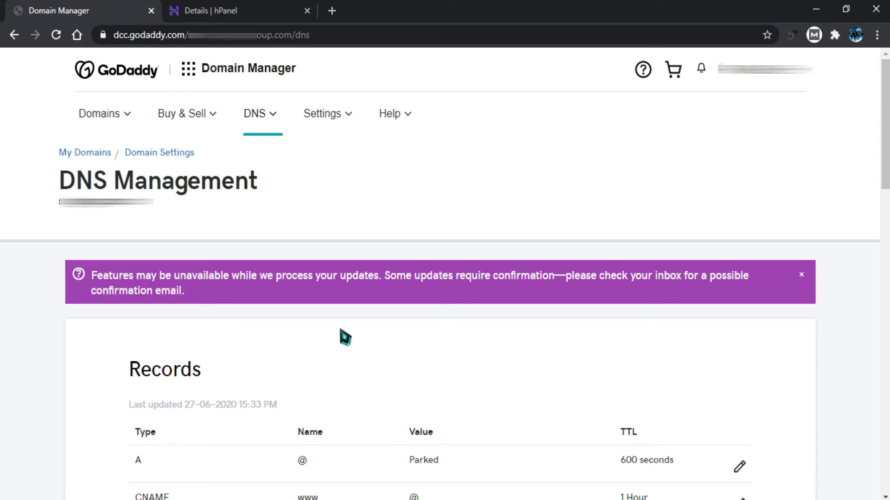
Step: Check the domain's records and nameserver list on the DNS Management page, reloading it to see the current state
scroll(547, 364, down, 4)
scroll(550, 365, down, 12)
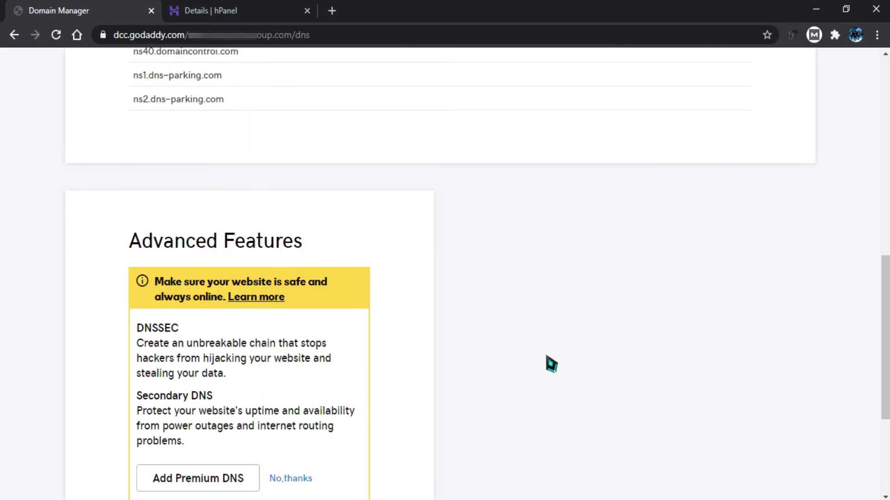
scroll(551, 364, up, 12)
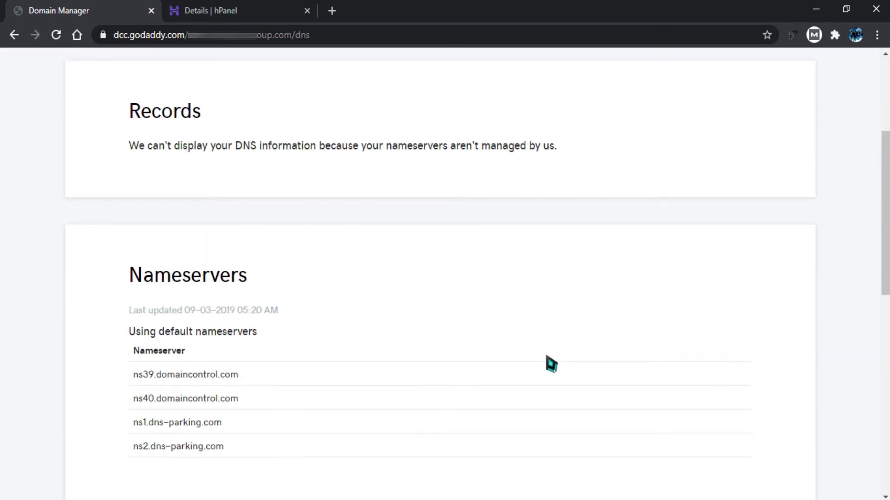
click(55, 35)
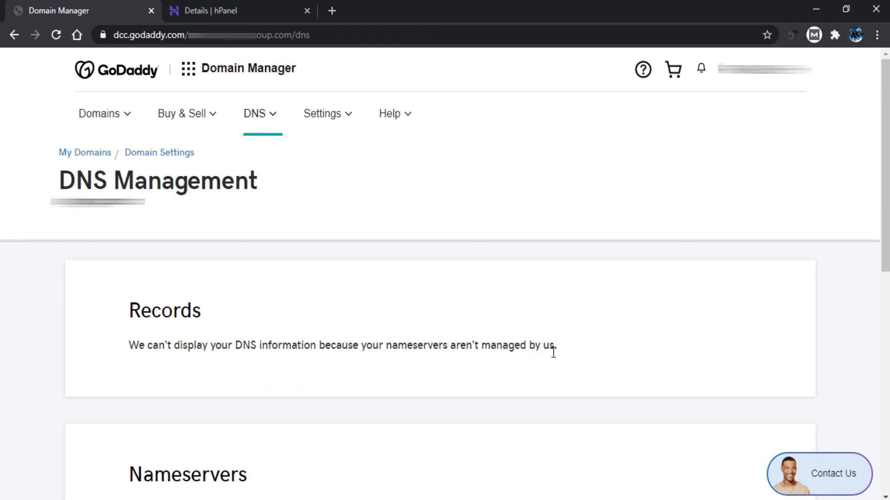
scroll(457, 387, down, 5)
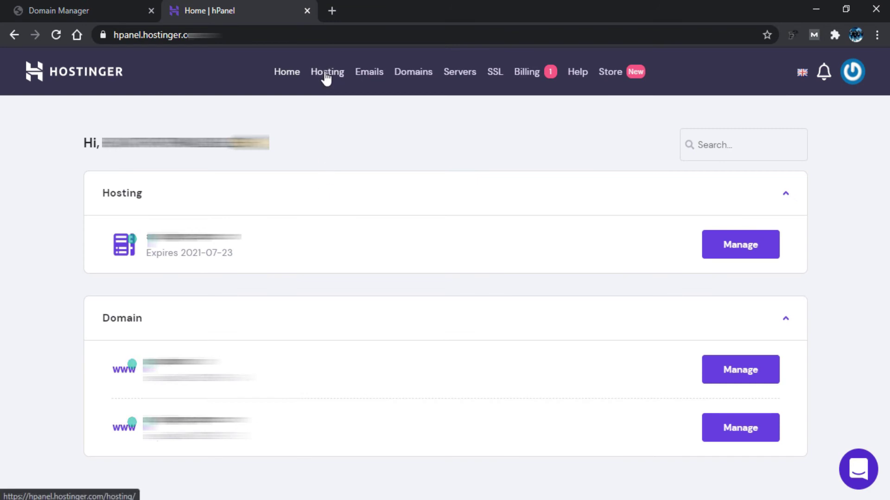
Step: Add the registered domain as a new website on the Premium hosting plan, entering the domain name and a website password
click(326, 75)
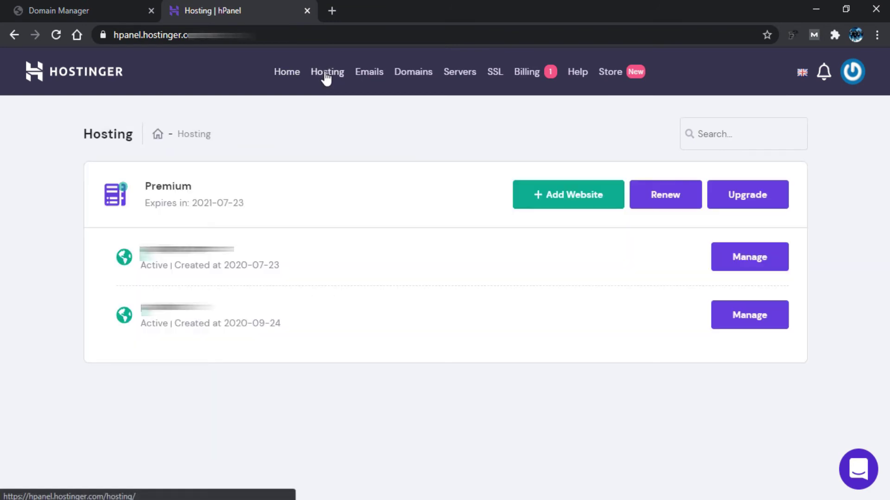
click(563, 195)
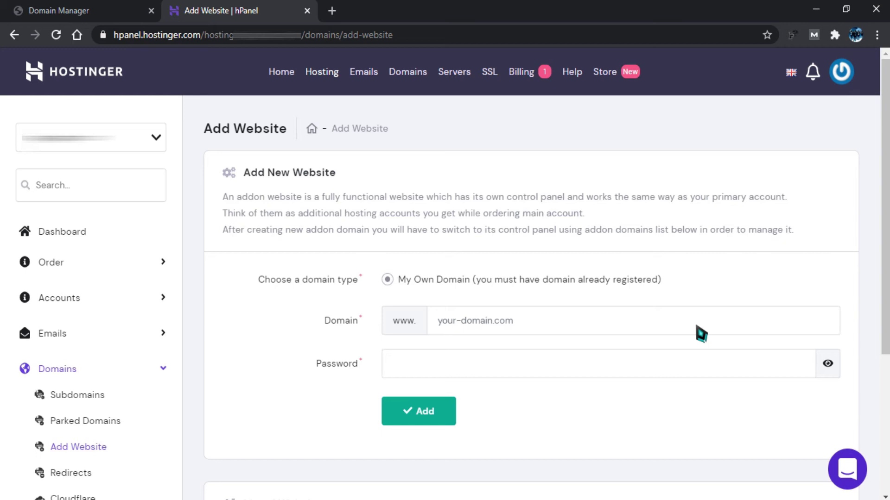
click(696, 326)
text(si)
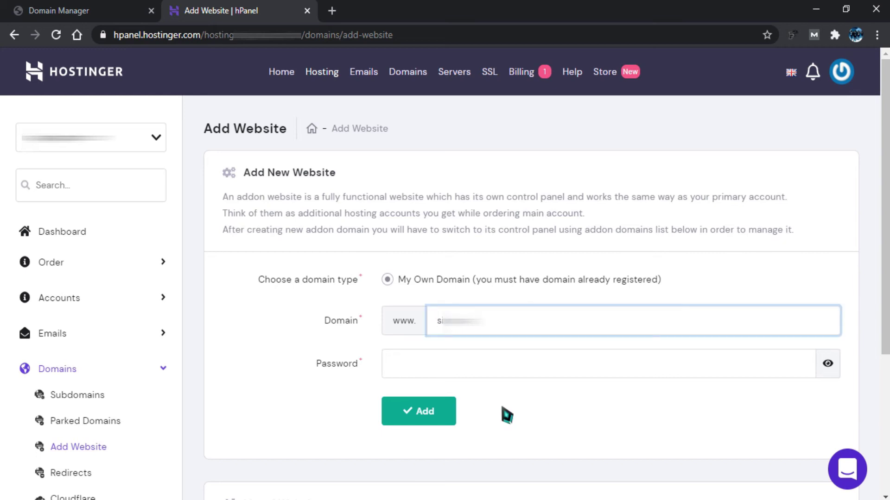
text(te.com)
key(Tab)
text(••••••)
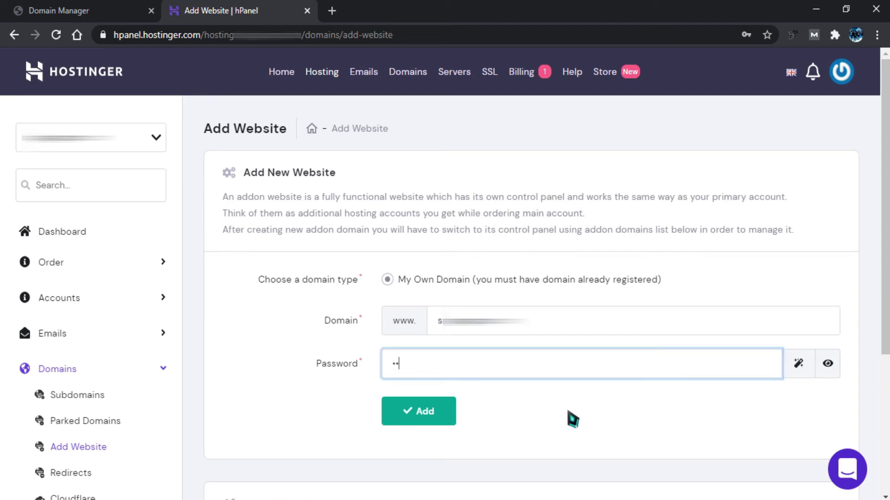
text(•••••)
key(Return)
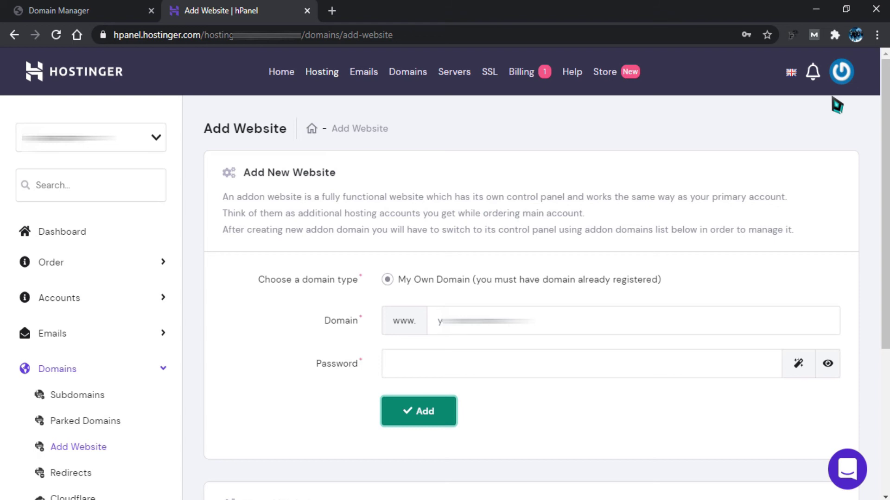
Step: Open the newly added website's hosting account from the hosting list and go to its Auto Installer
click(320, 74)
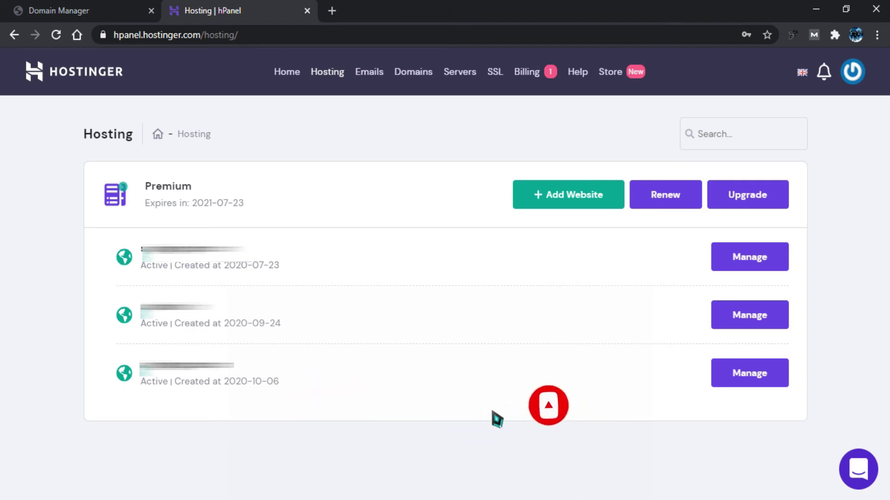
click(752, 378)
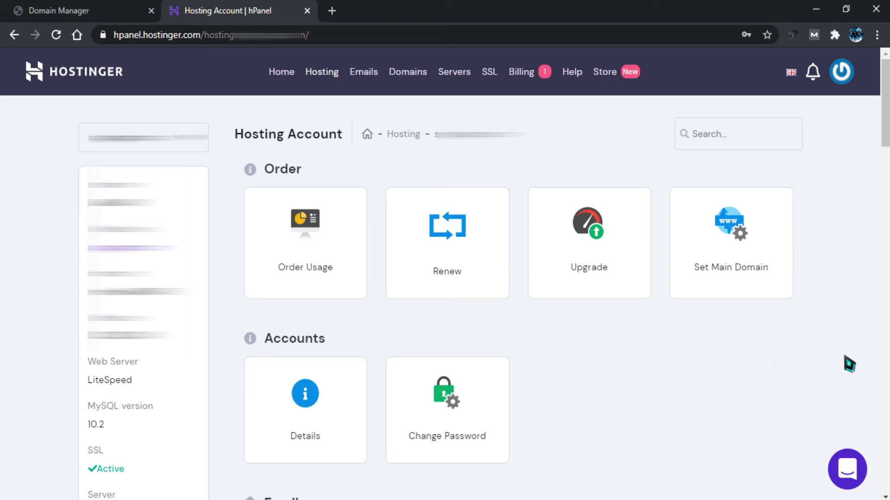
scroll(848, 366, down, 3)
scroll(847, 366, down, 12)
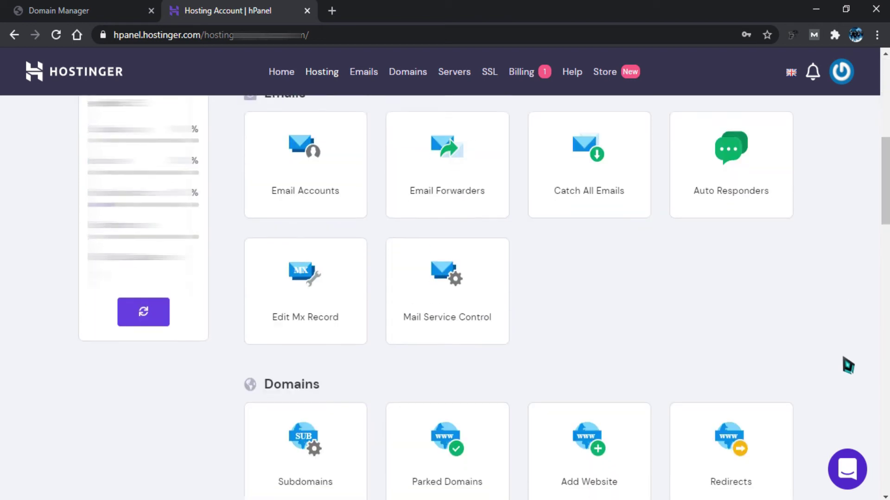
scroll(848, 366, down, 6)
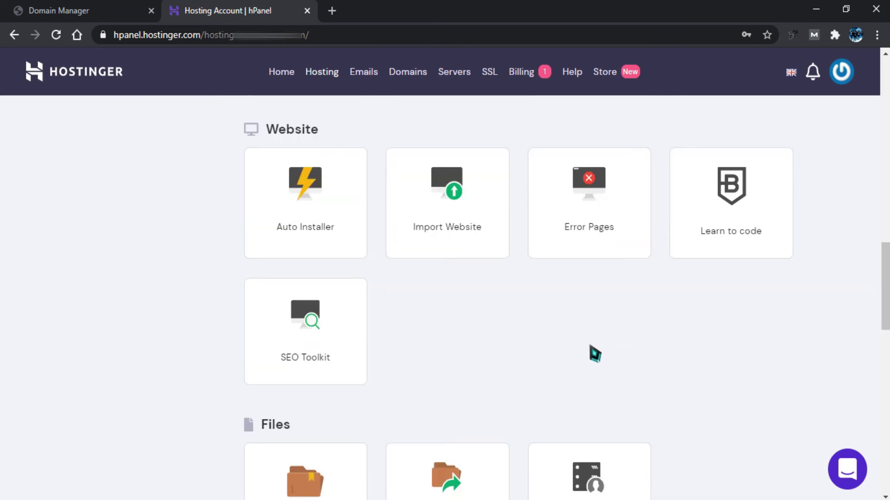
click(313, 218)
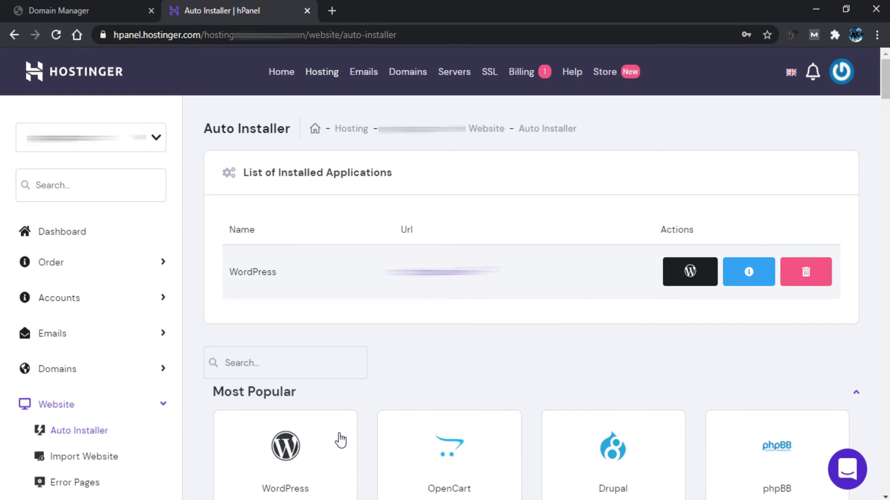
Step: Start a WordPress installation for the new website and fill in the administrator password and website title
click(296, 461)
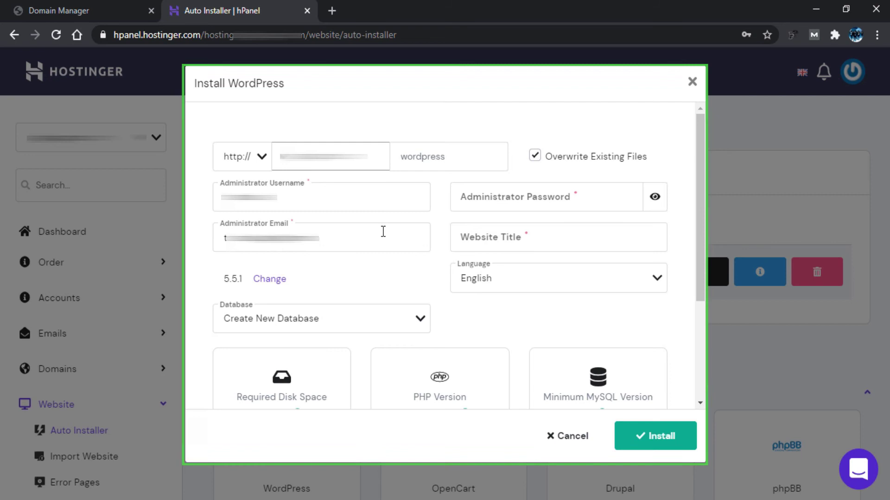
click(481, 202)
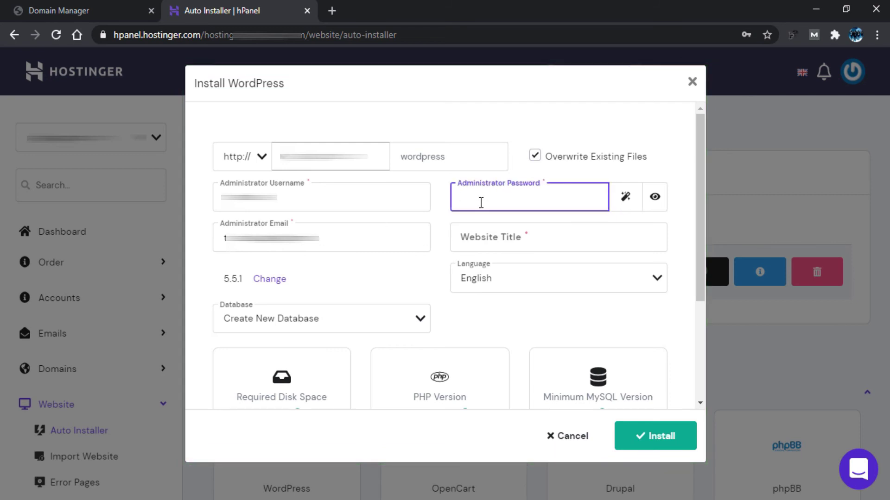
text(•••••••••••)
click(684, 254)
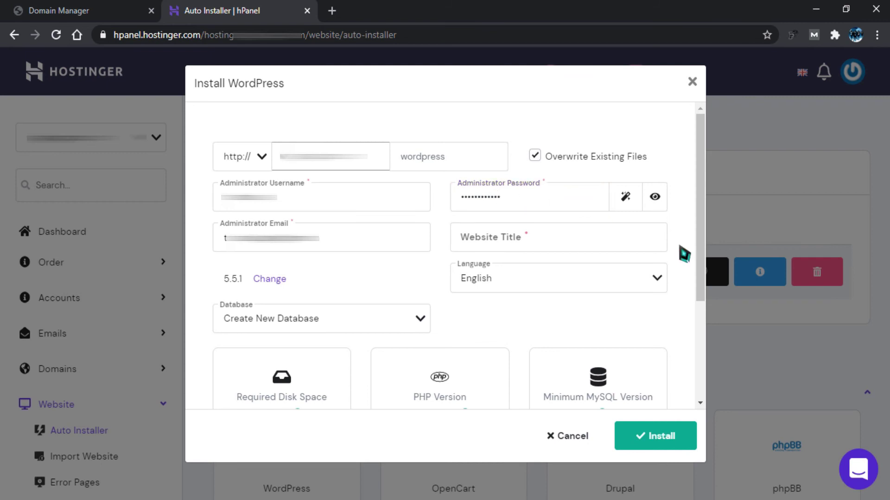
click(574, 227)
text(Sample)
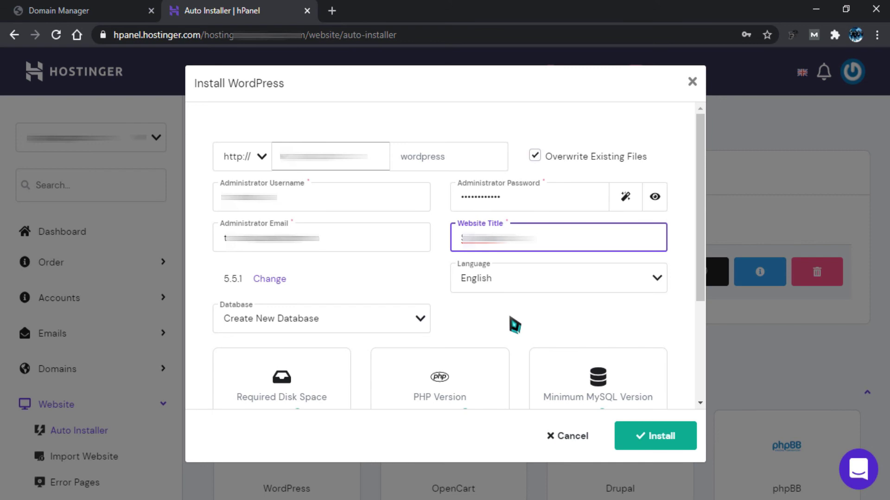
Step: Set WordPress to always update to the latest available version and install it
scroll(514, 326, down, 3)
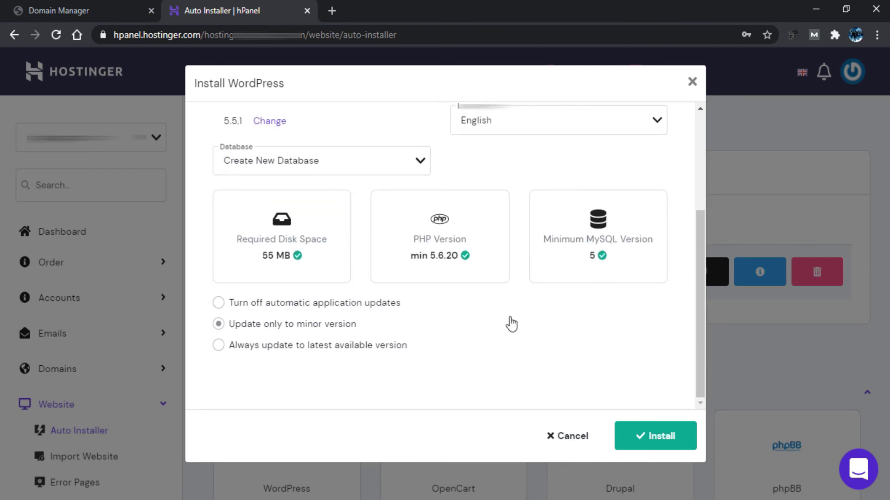
click(219, 346)
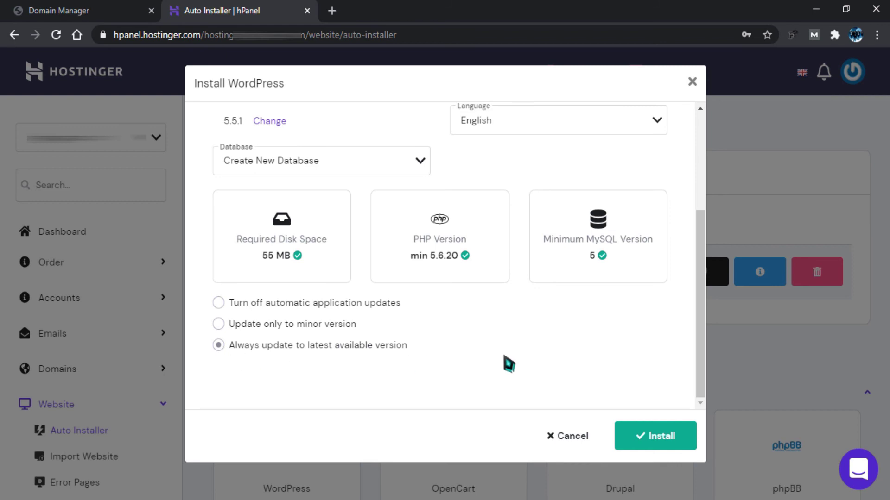
click(686, 440)
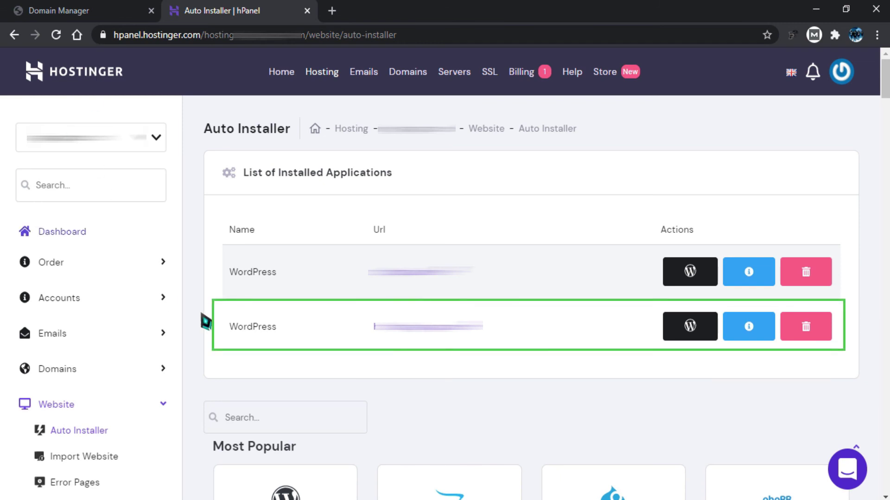
Step: Open the WordPress dashboard of the newly installed site and launch its WordPress Admin for editing
click(696, 327)
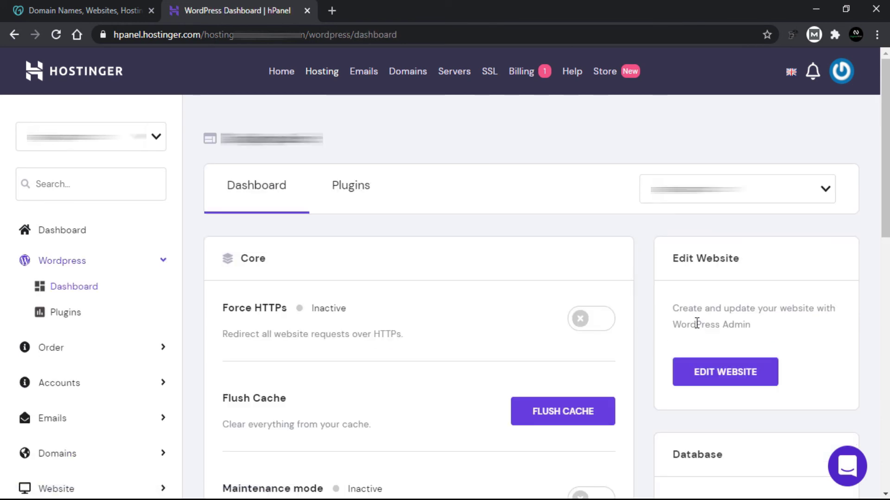
click(705, 377)
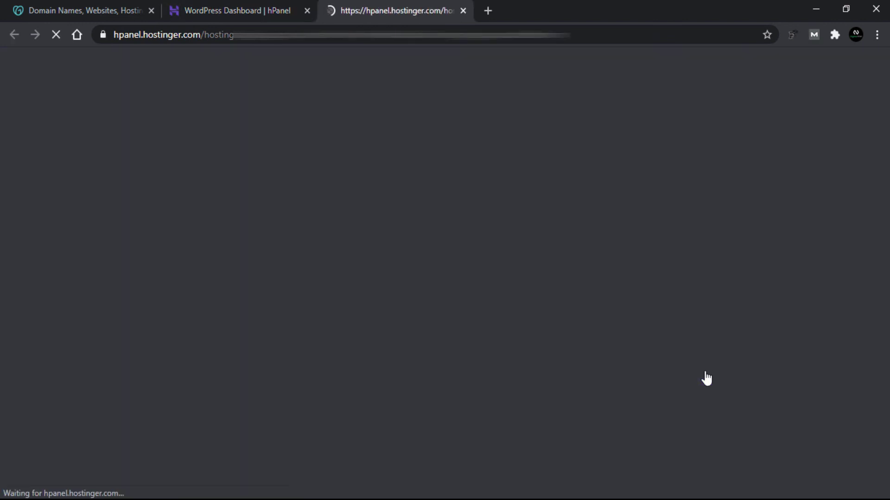